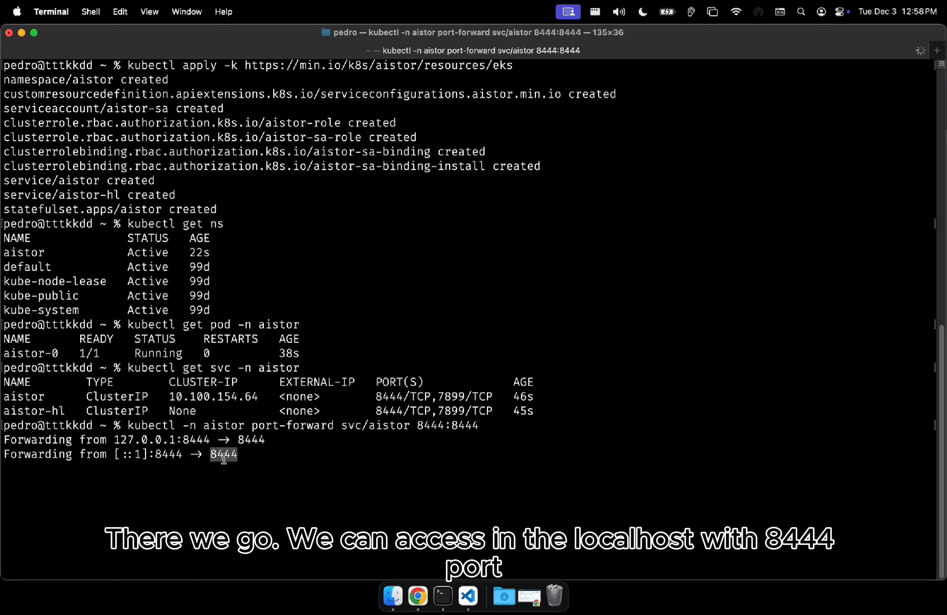
# - Switch to Chrome and load localhost:8444 in a new tab
pyautogui.click(427, 601)
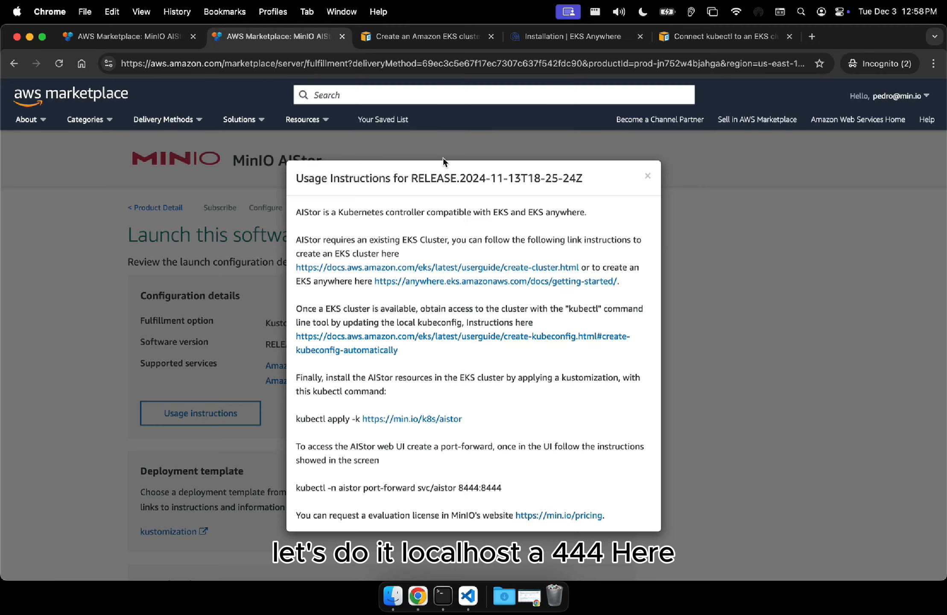
pyautogui.click(811, 37)
pyautogui.write('localhost:8444')
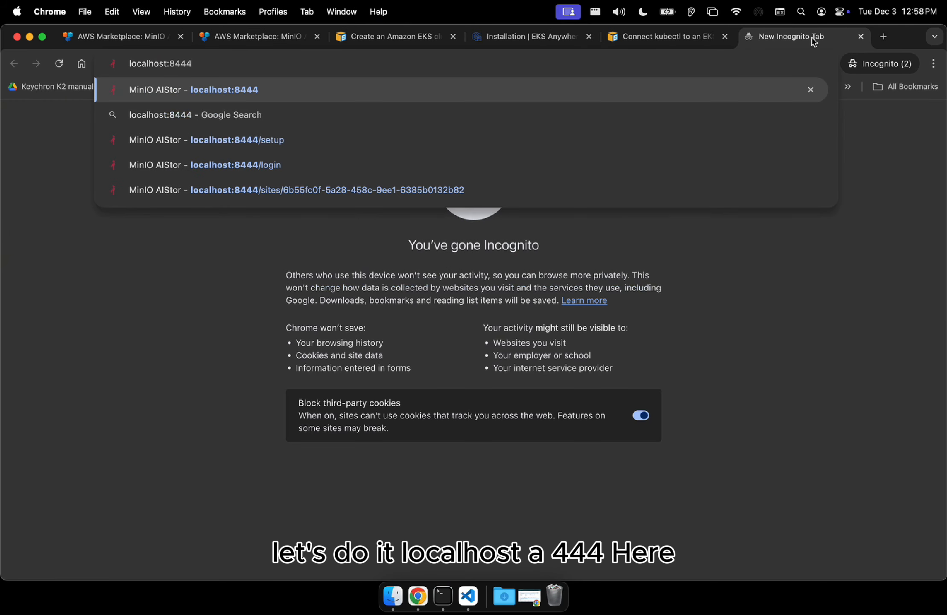
pyautogui.press('Return')
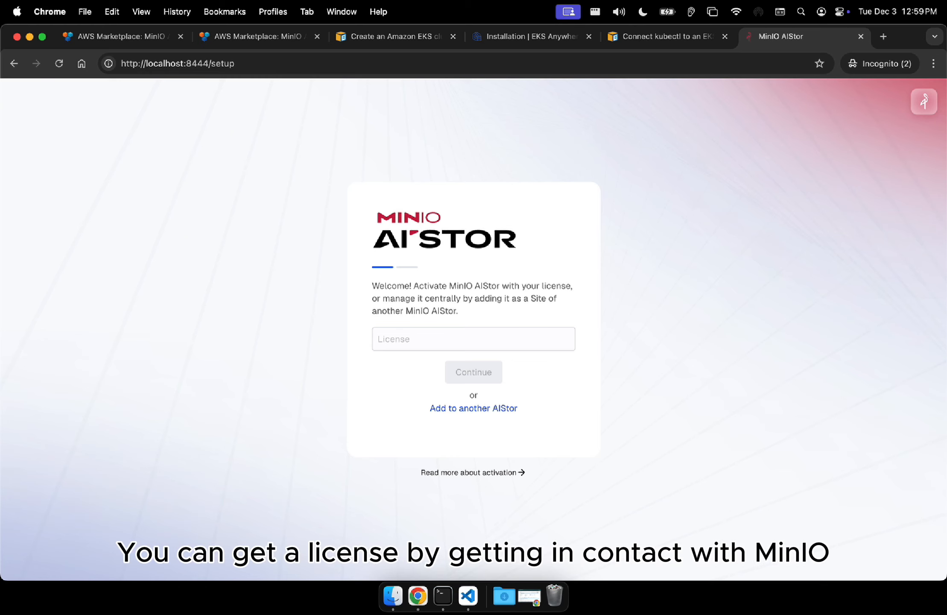
pyautogui.click(473, 604)
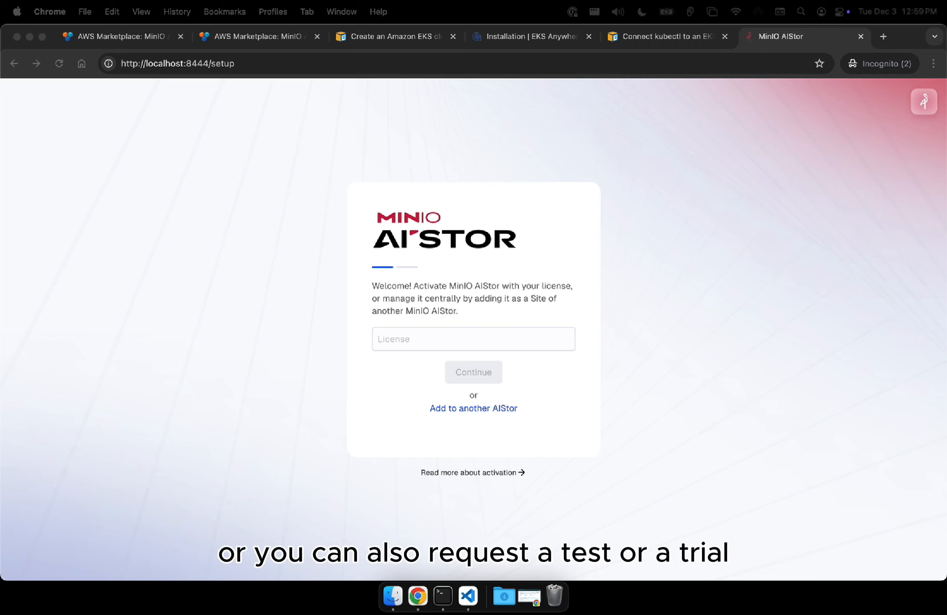
pyautogui.click(423, 595)
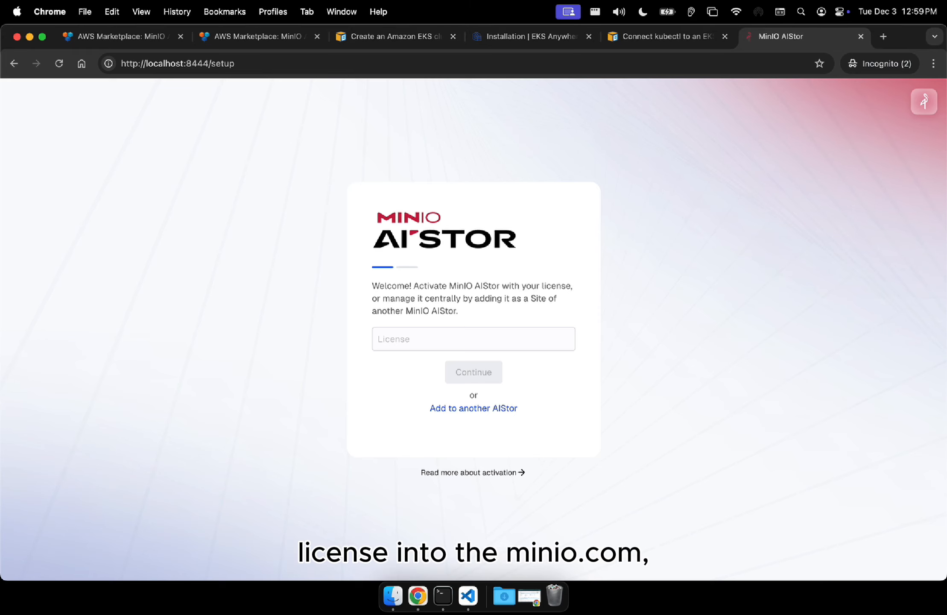
pyautogui.press('super+Tab')
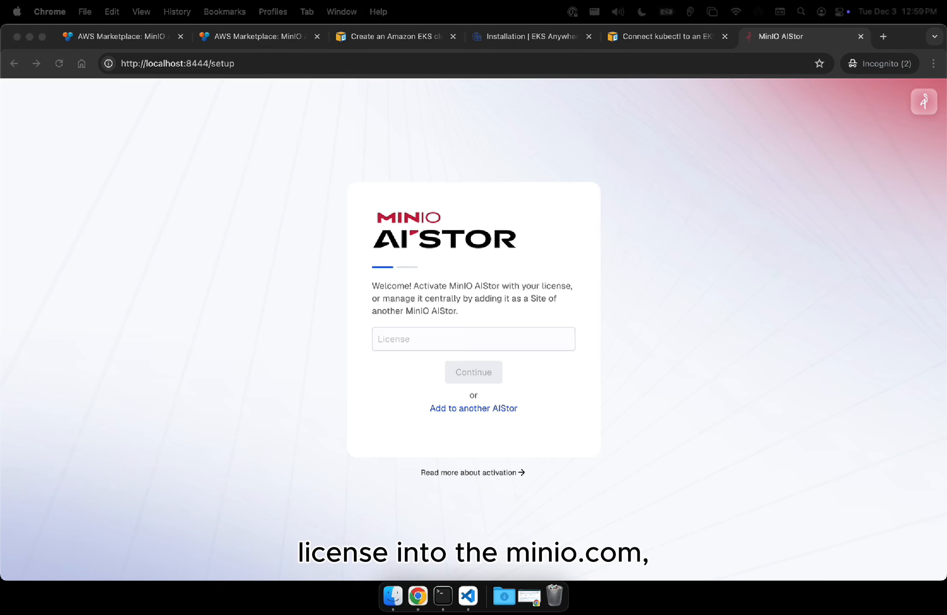
pyautogui.click(883, 37)
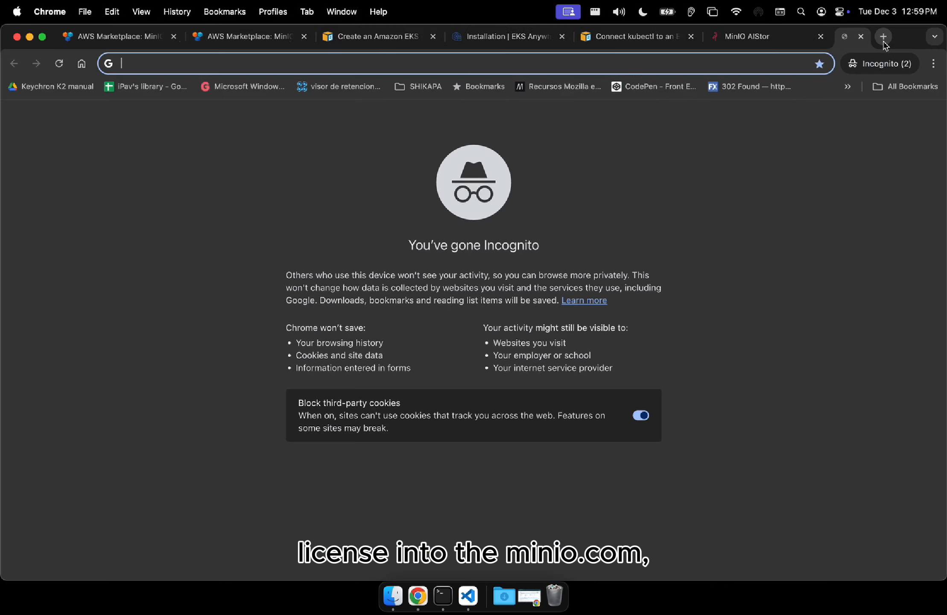
pyautogui.write('https://min.io/pricing')
pyautogui.press('Return')
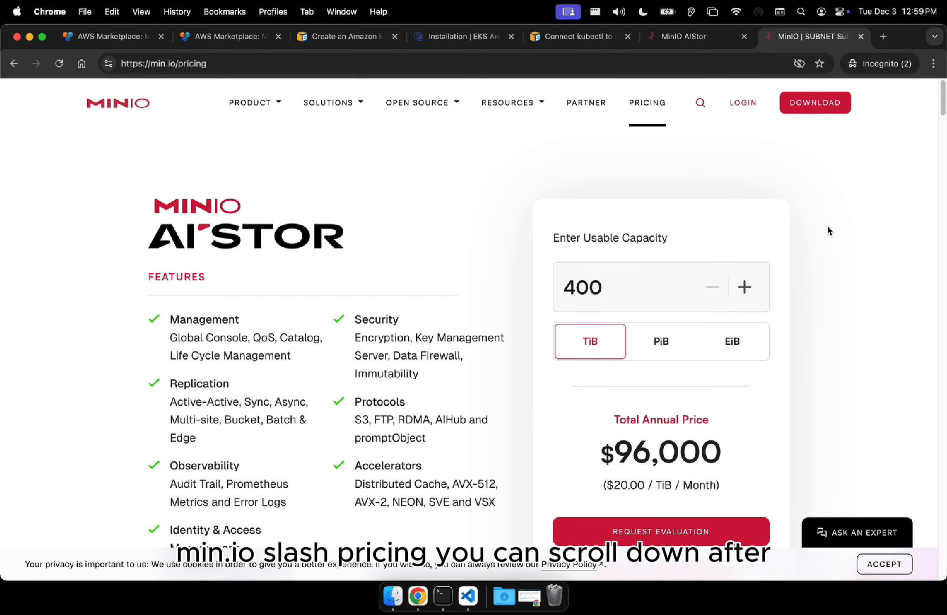
# - Try to submit the blank Request an Evaluation form and close the pricing page
pyautogui.moveTo(943, 110); pyautogui.dragTo(942, 314)
pyautogui.click(247, 430)
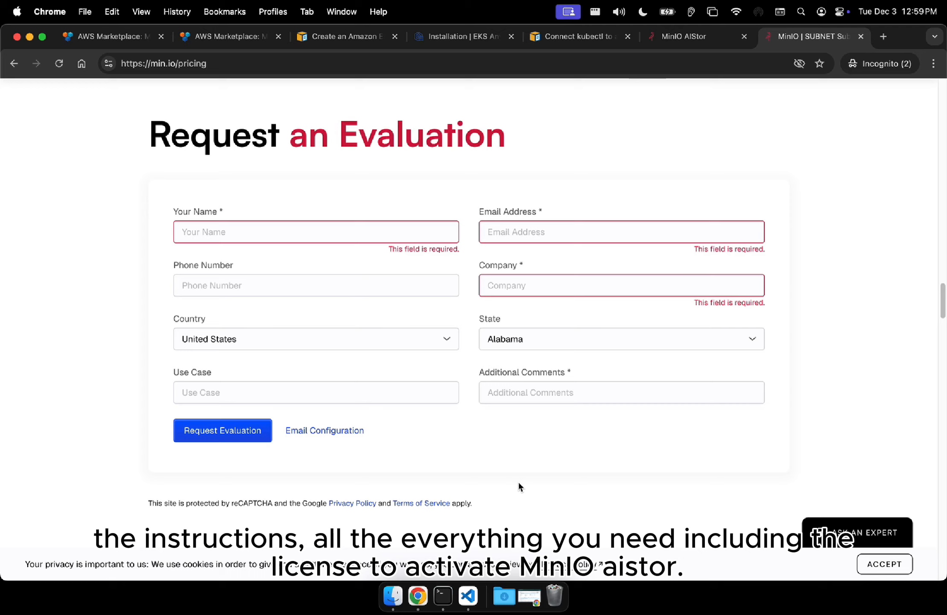
pyautogui.scroll(20, 655, 422)
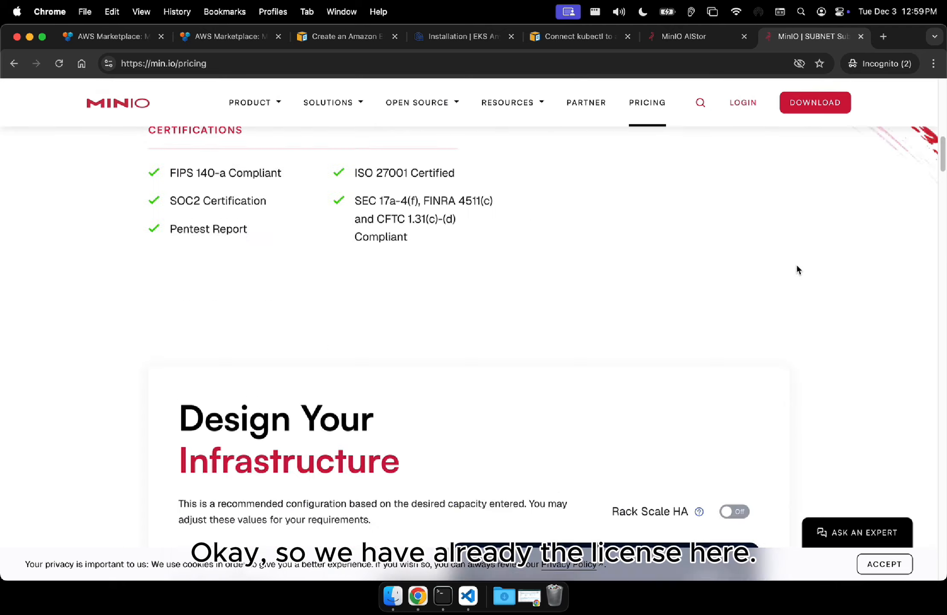
pyautogui.click(861, 36)
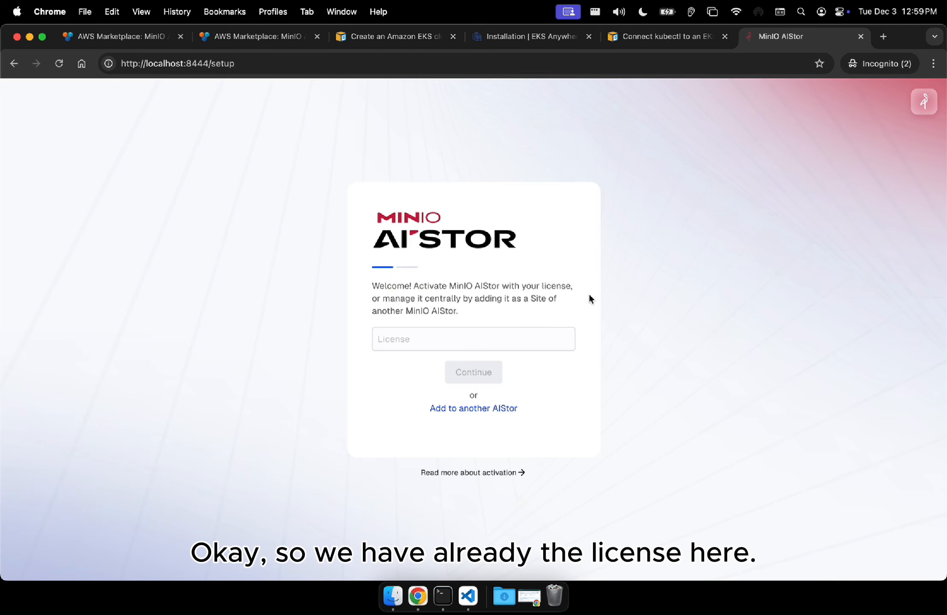
# - Paste the trial license key into the AIStor activation form and continue to the admin user setup
pyautogui.click(492, 344)
pyautogui.click(502, 321)
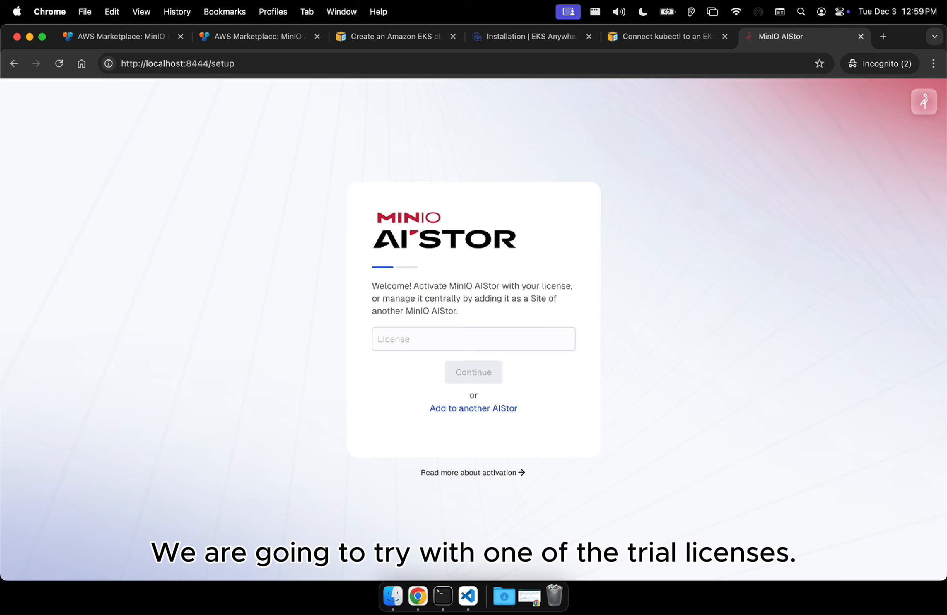
pyautogui.click(470, 595)
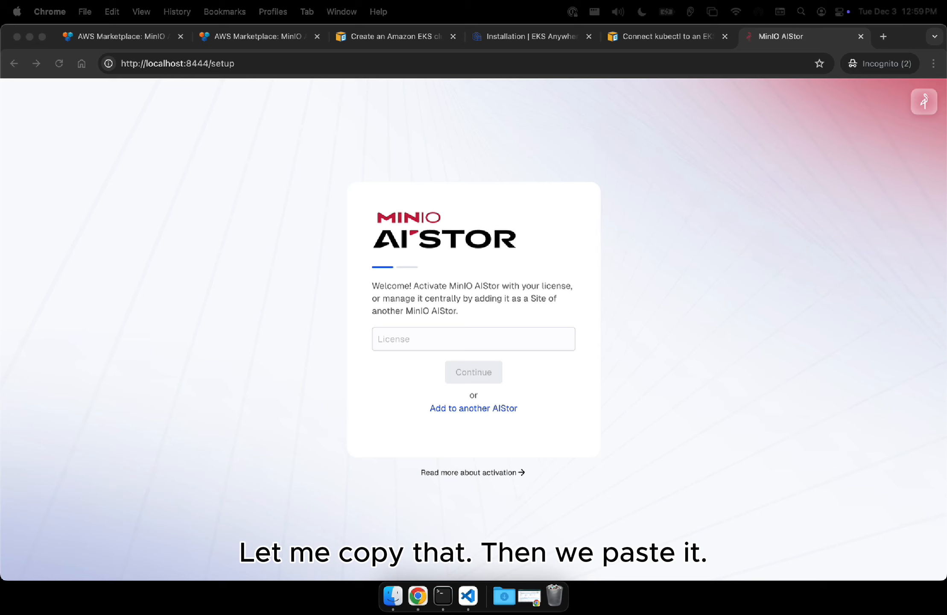
pyautogui.click(534, 335)
pyautogui.press('super+v')
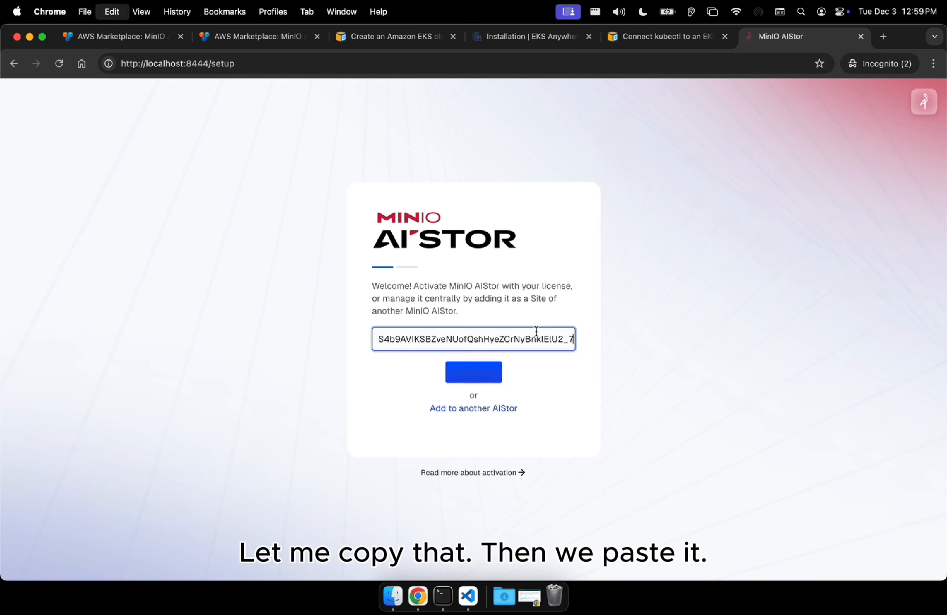
pyautogui.click(634, 402)
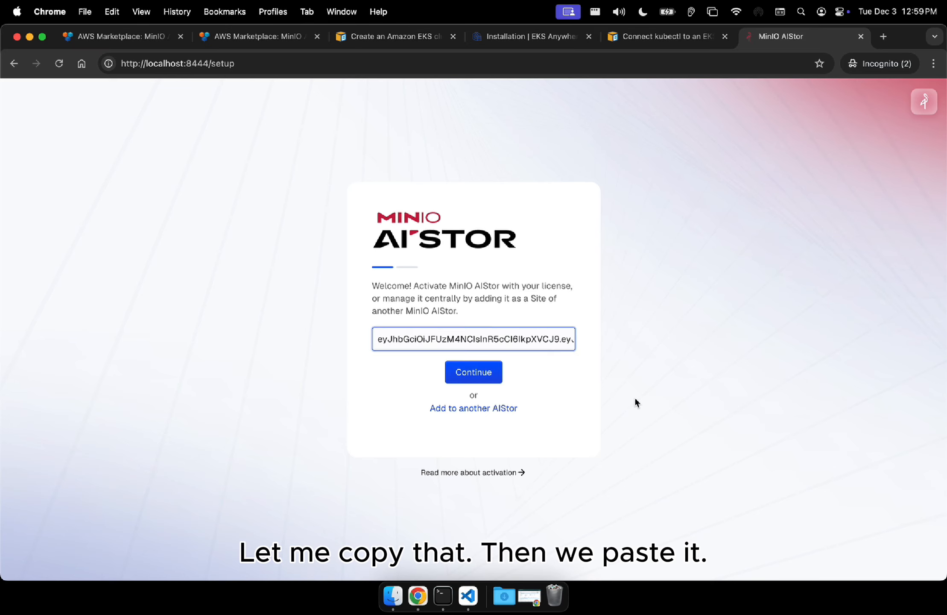
pyautogui.click(472, 380)
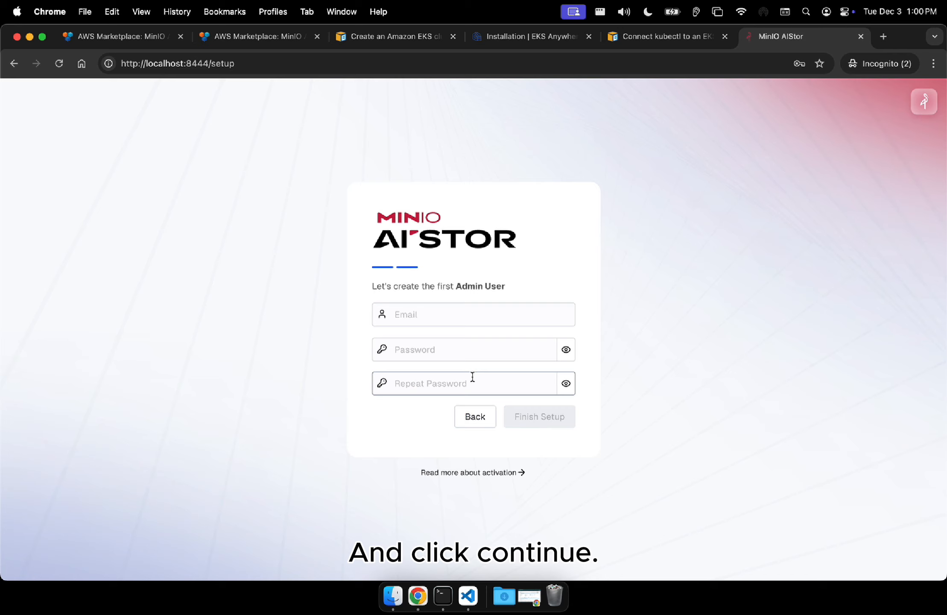
# - Fill in the first admin user's e-mail address and account password
pyautogui.click(465, 324)
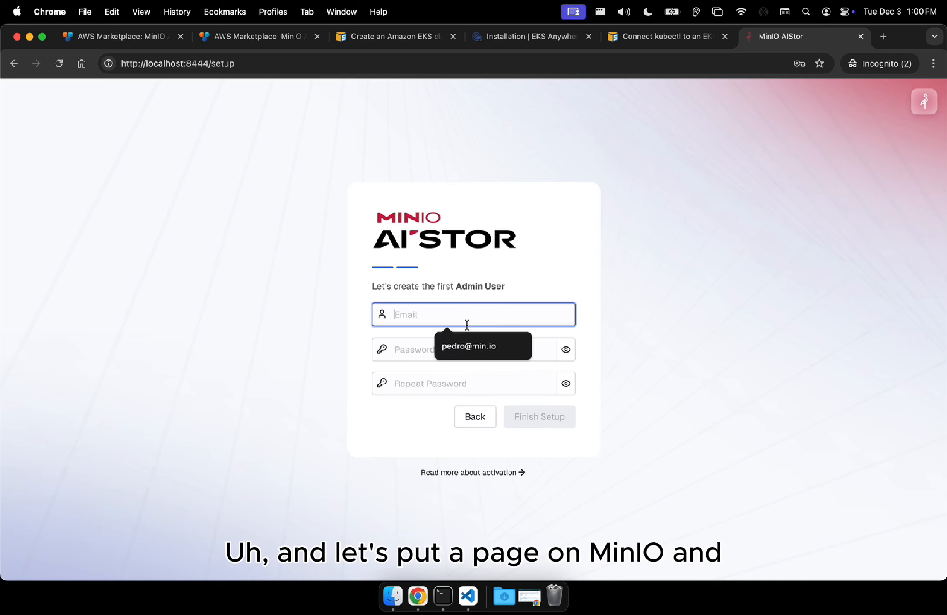
pyautogui.click(461, 346)
pyautogui.click(460, 350)
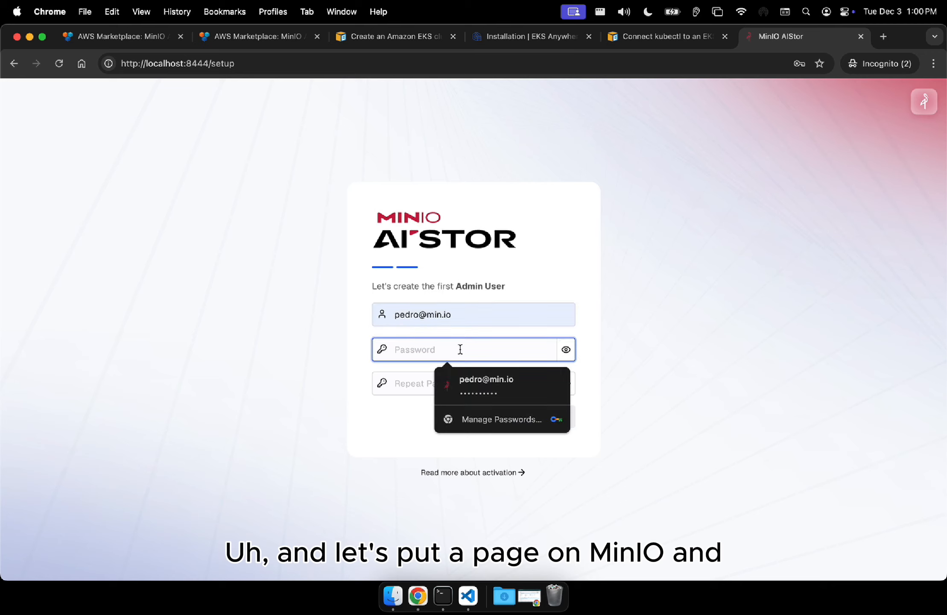
pyautogui.write('p')
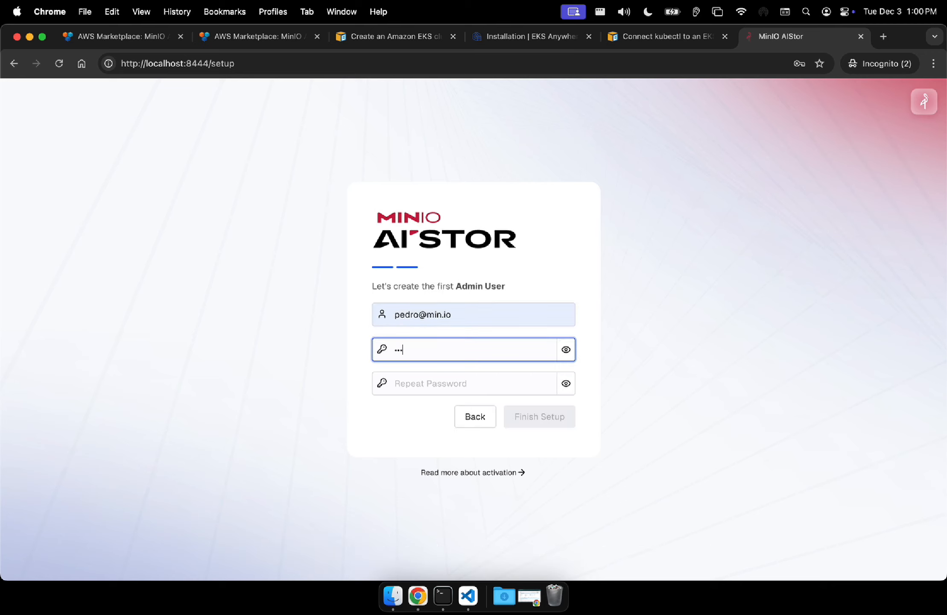
pyautogui.write('•••••••••')
pyautogui.press('Tab')
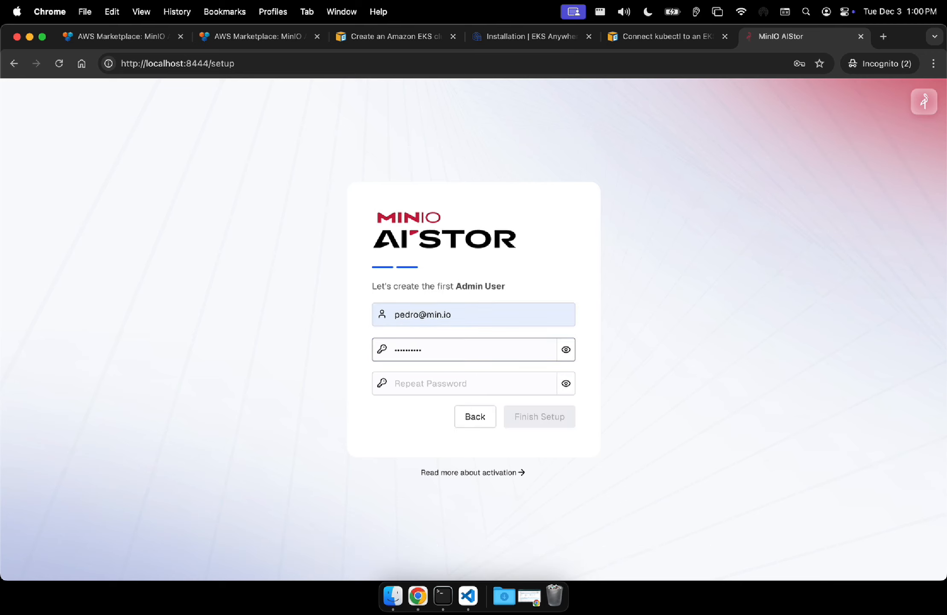
# - Repeat the admin account password so that it matches and finish the AIStor setup
pyautogui.press('Tab')
pyautogui.write('••')
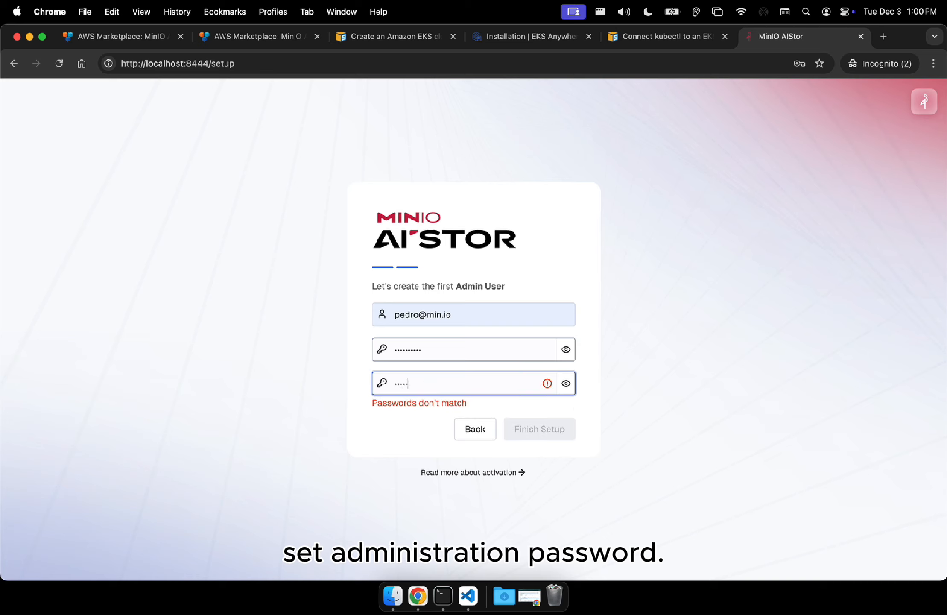
pyautogui.write('••••••')
pyautogui.press('super+a')
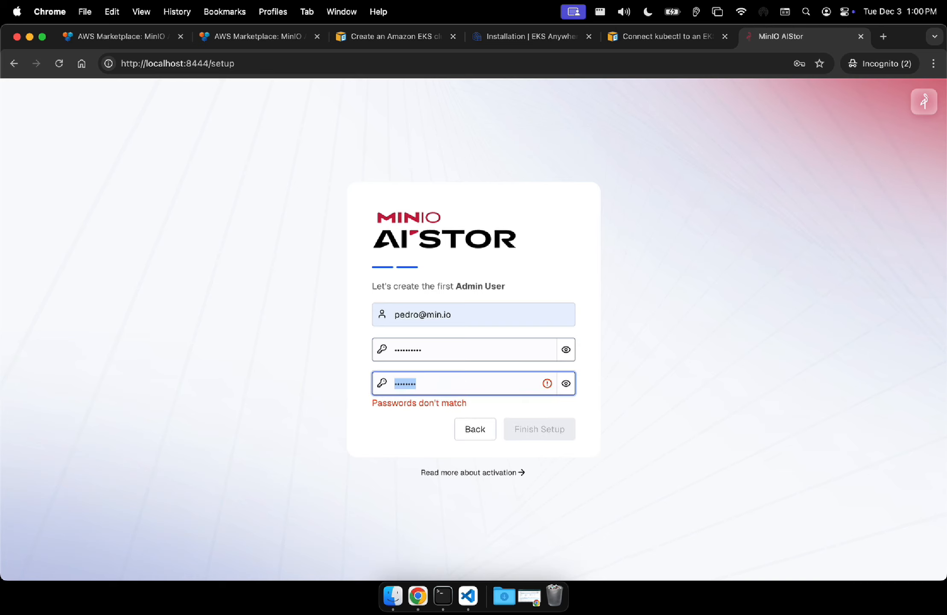
pyautogui.write('••••••••••')
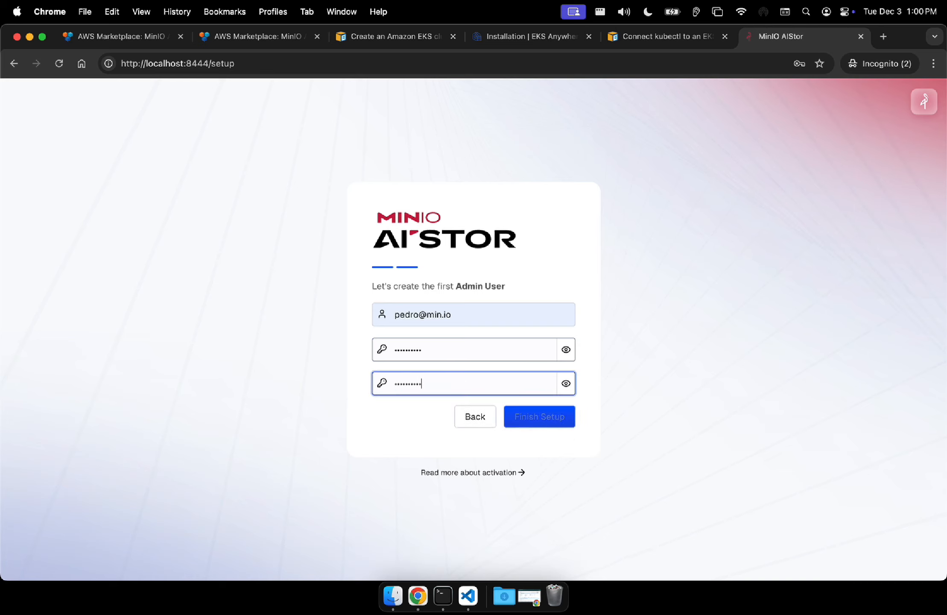
pyautogui.press('Tab')
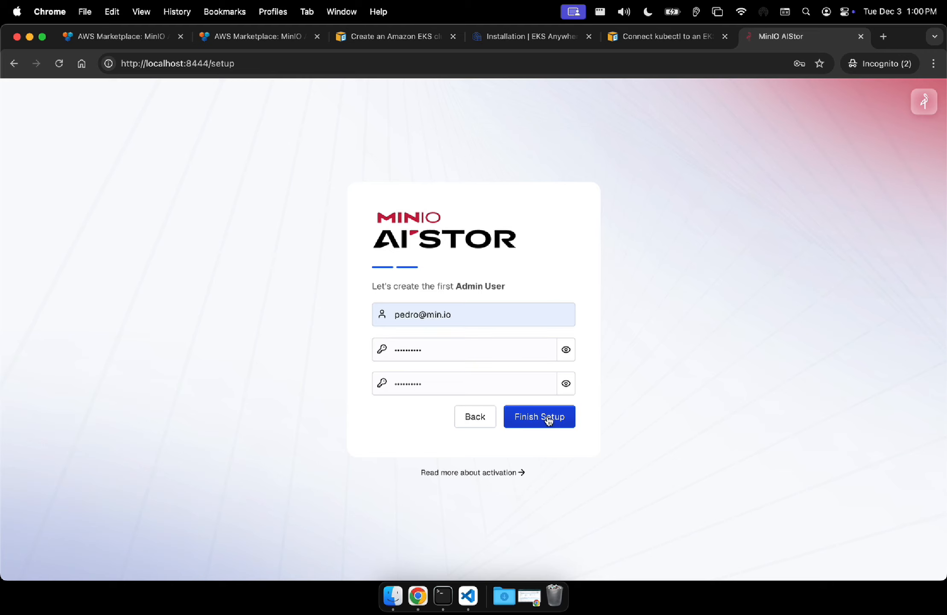
pyautogui.click(549, 421)
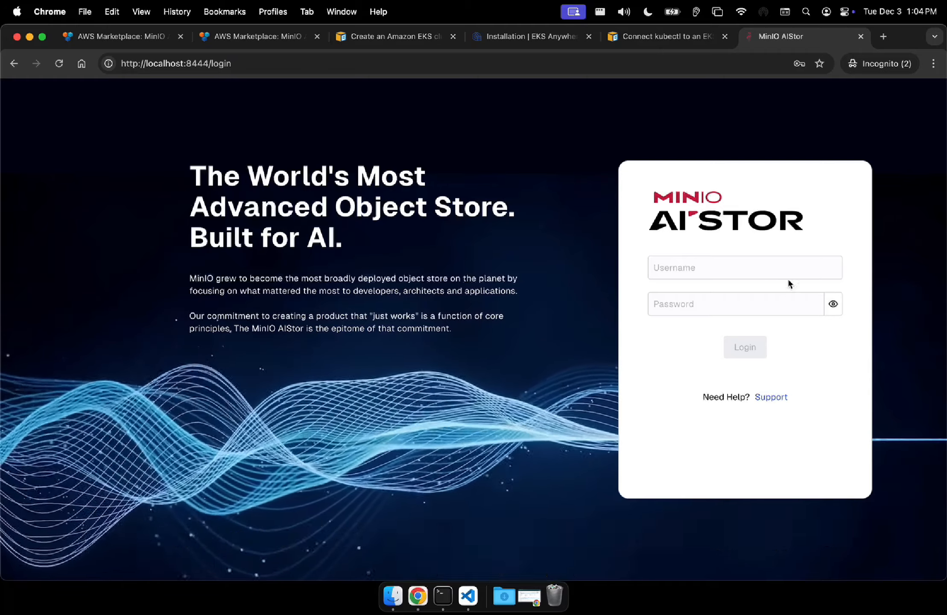
# - Log in to AIStor with the saved admin e-mail address and account password
pyautogui.click(788, 268)
pyautogui.click(757, 302)
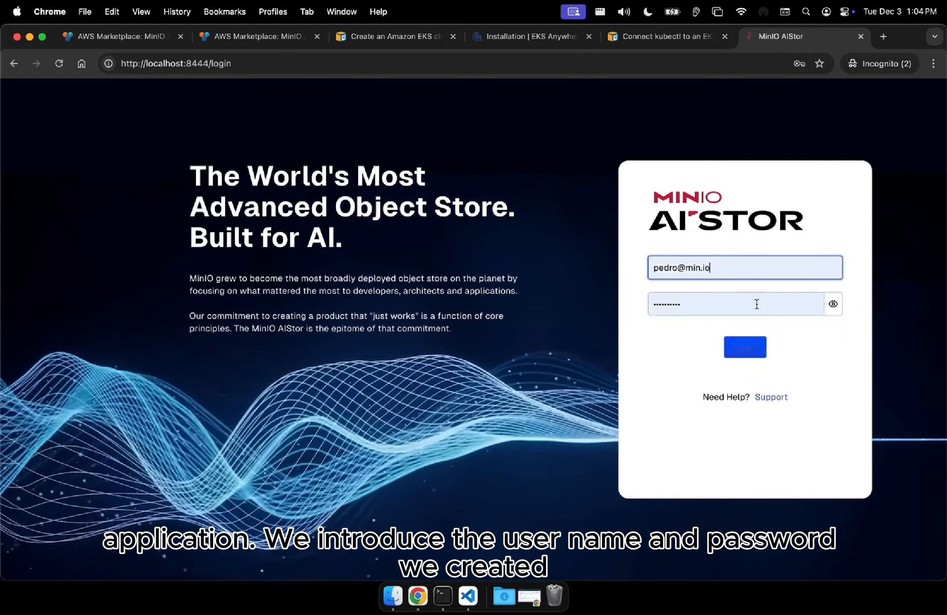
pyautogui.click(638, 287)
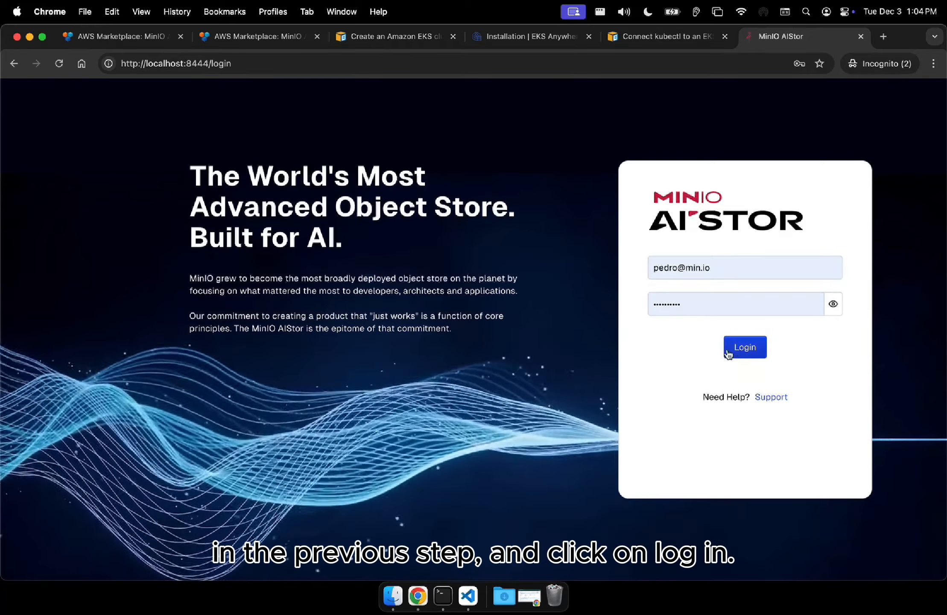
pyautogui.click(733, 349)
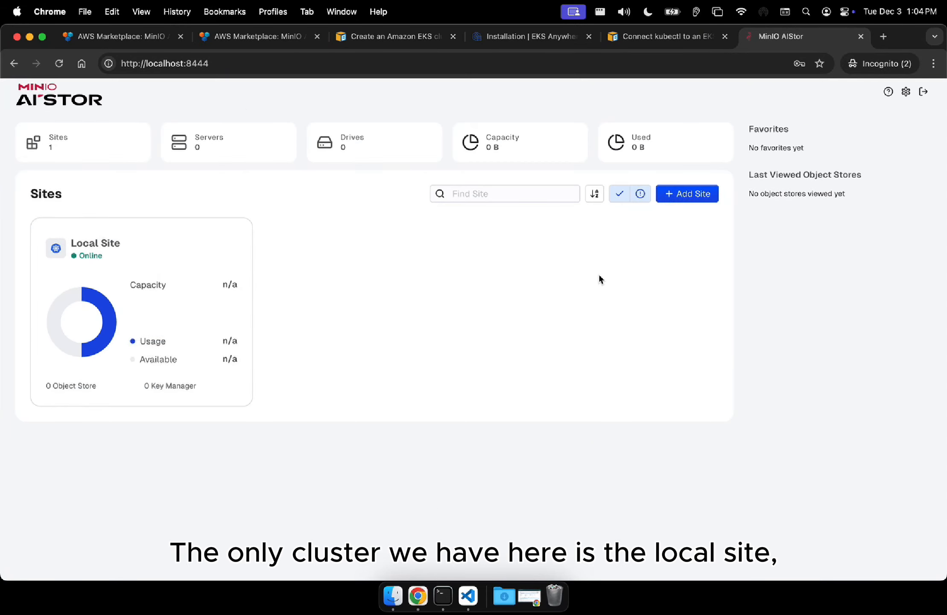
# - Open the Local Site and decline both the management of locally attached volumes and encryption
pyautogui.click(84, 247)
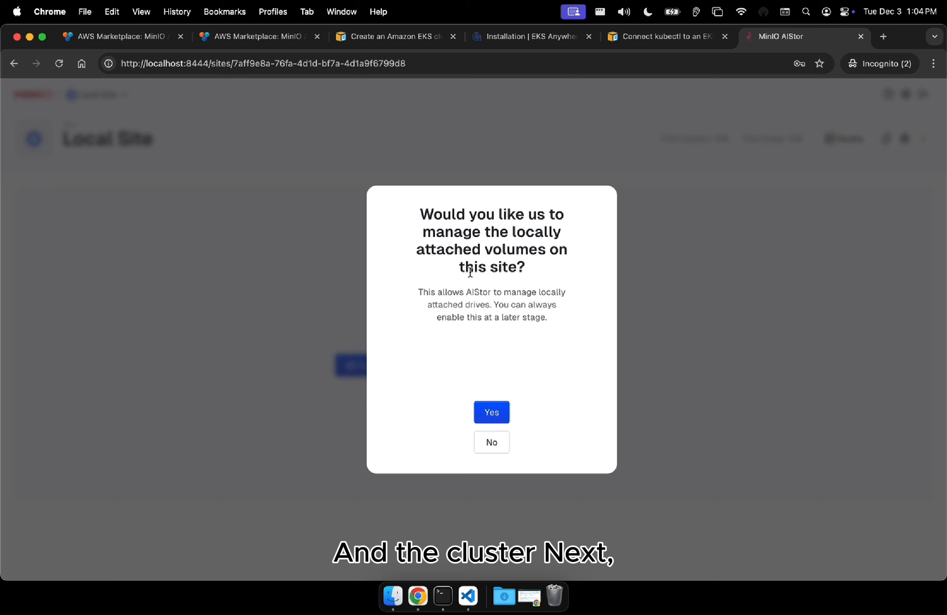
pyautogui.tripleClick(478, 234)
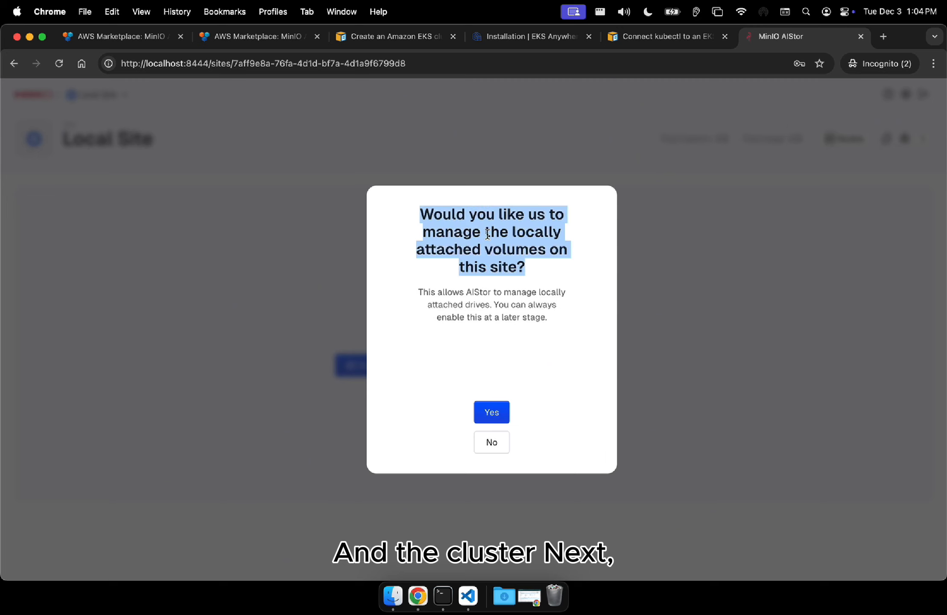
pyautogui.click(480, 235)
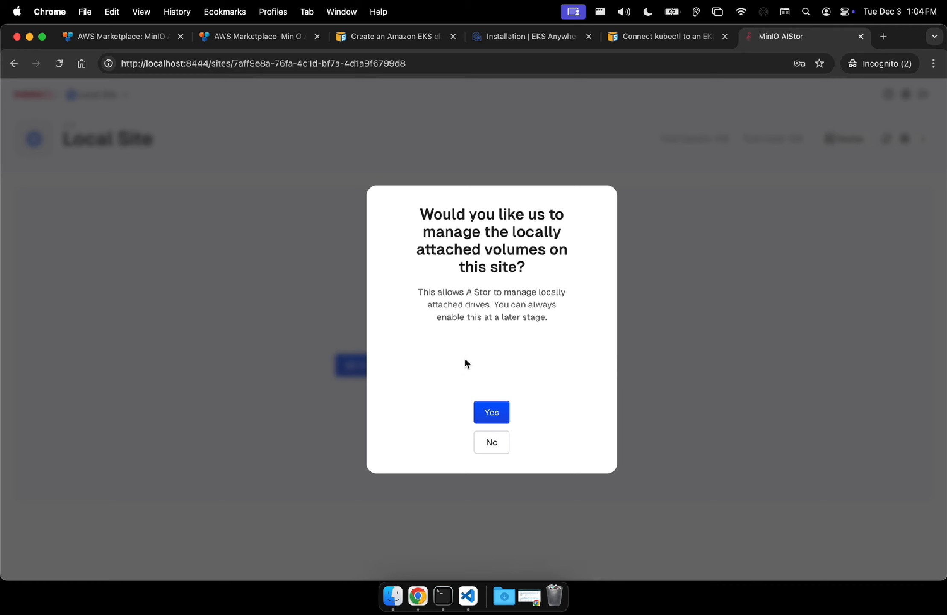
pyautogui.click(483, 445)
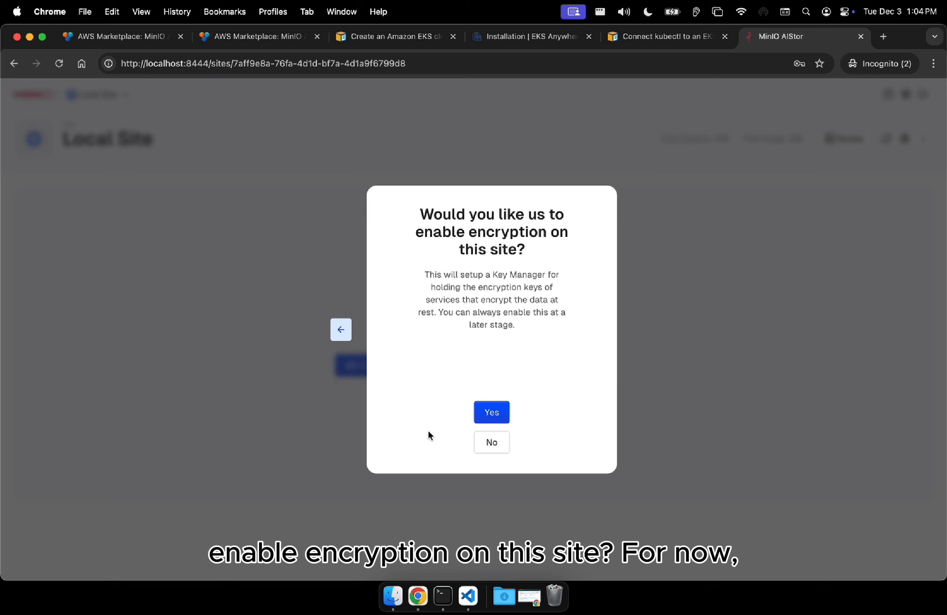
pyautogui.click(488, 453)
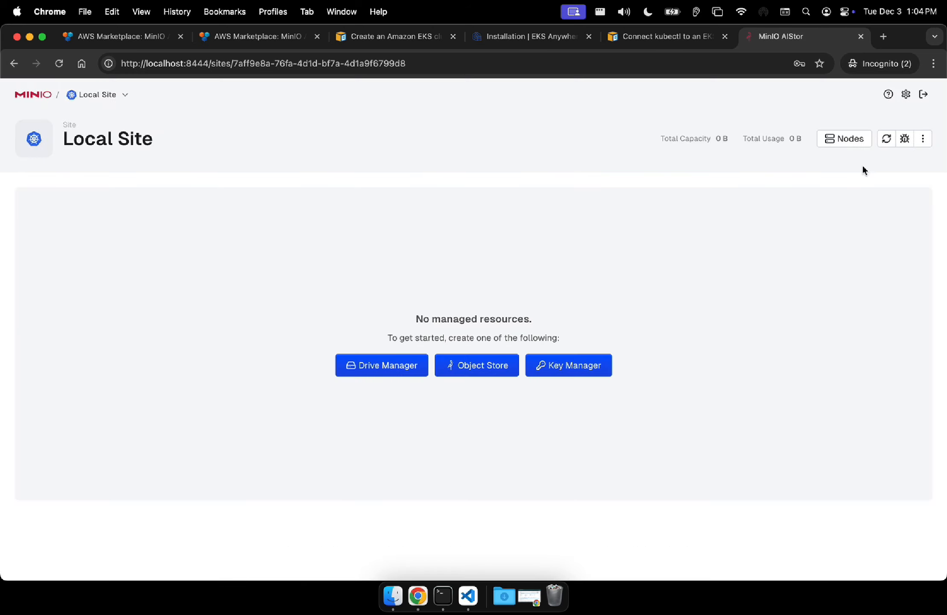
# - Show the Local Site's nodes in AIStor, and switch to the browser window with the Amazon EKS clusters list
pyautogui.click(855, 144)
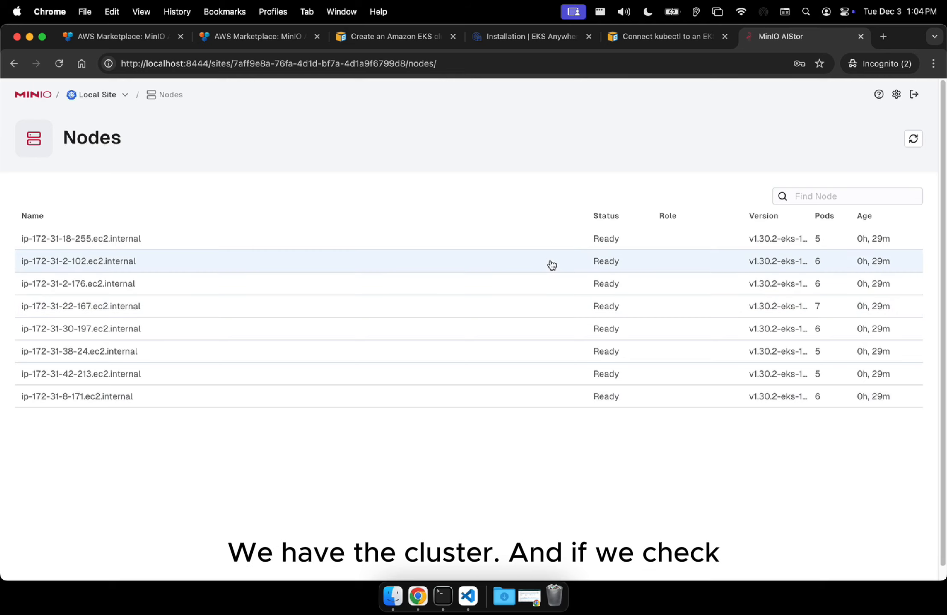
pyautogui.hotkey('ctrl', 'Up')
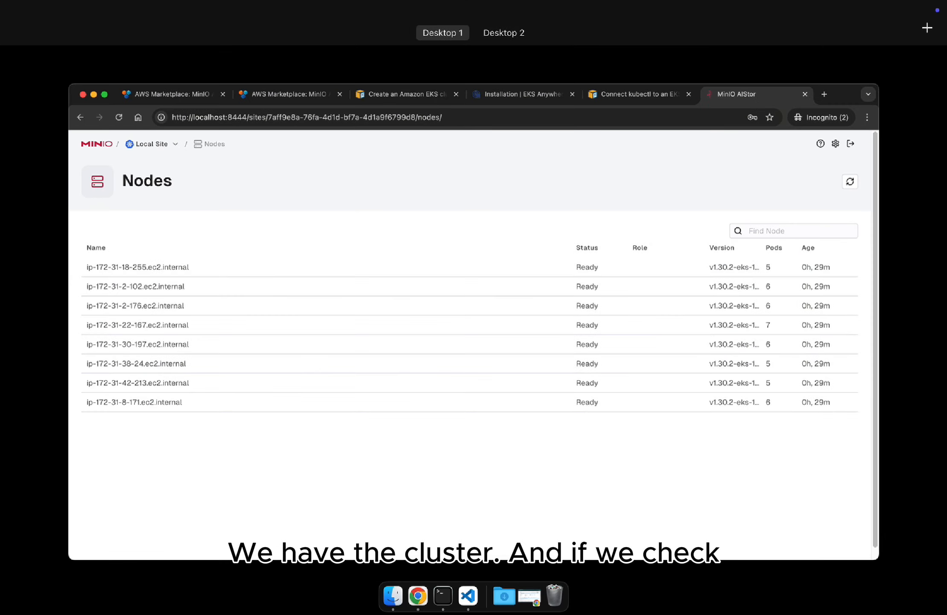
pyautogui.hotkey('ctrl', 'Up')
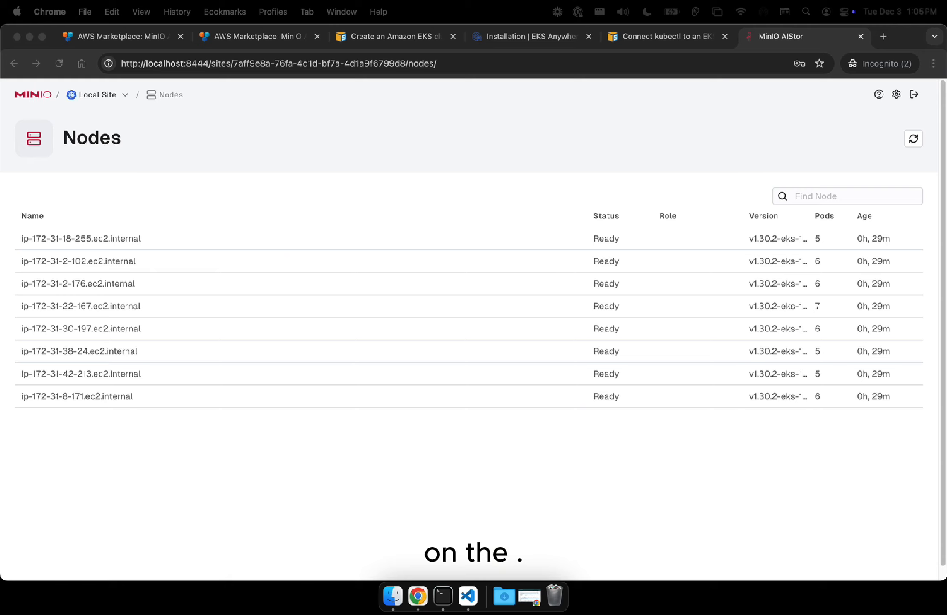
pyautogui.hotkey('ctrl', 'Up')
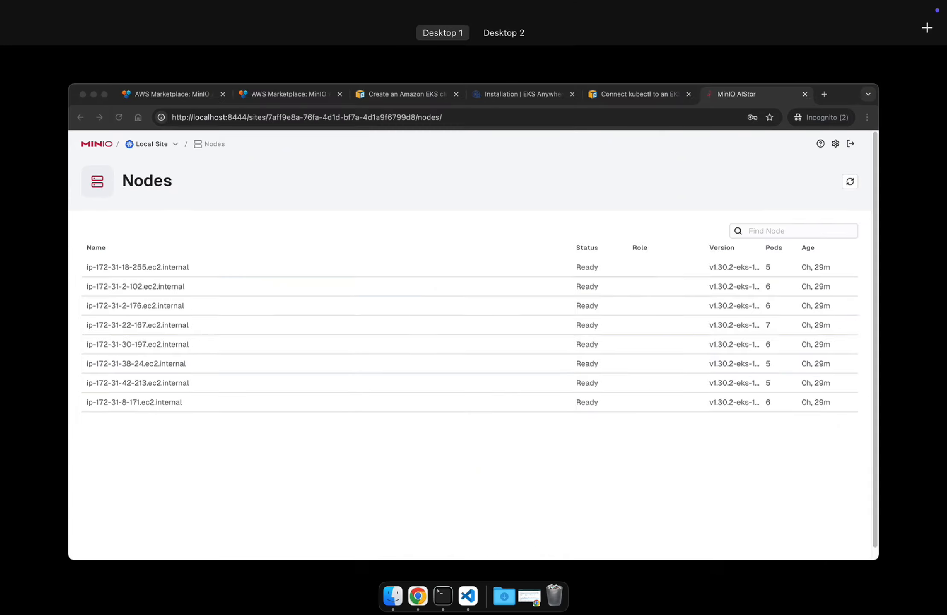
pyautogui.hotkey('ctrl', 'Up')
pyautogui.moveTo(946, 38); pyautogui.dragTo(429, 38)
pyautogui.doubleClick(428, 38)
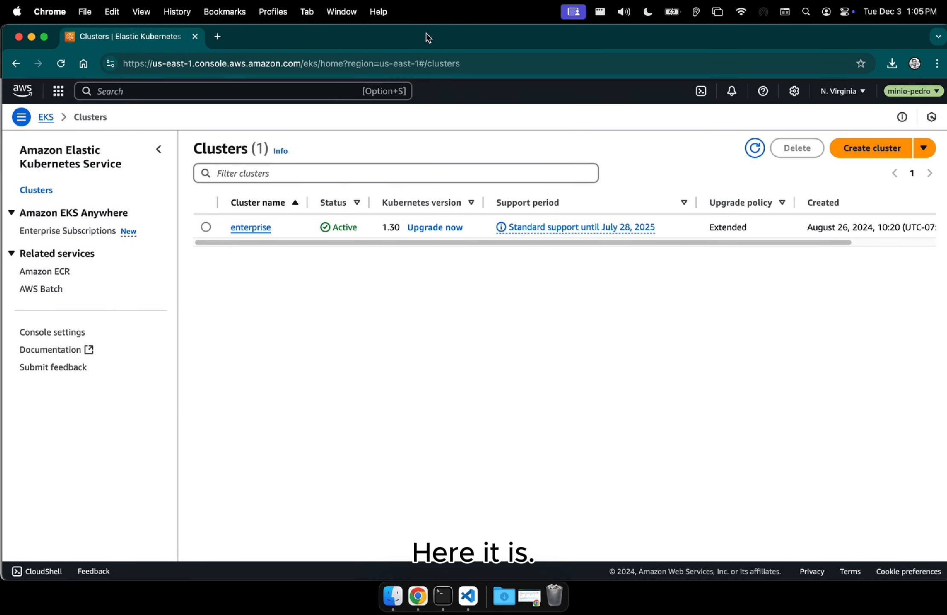
# - Open the enterprise cluster's compute details and examine its nodes and node groups to compare them with the AIStor node list
pyautogui.click(257, 231)
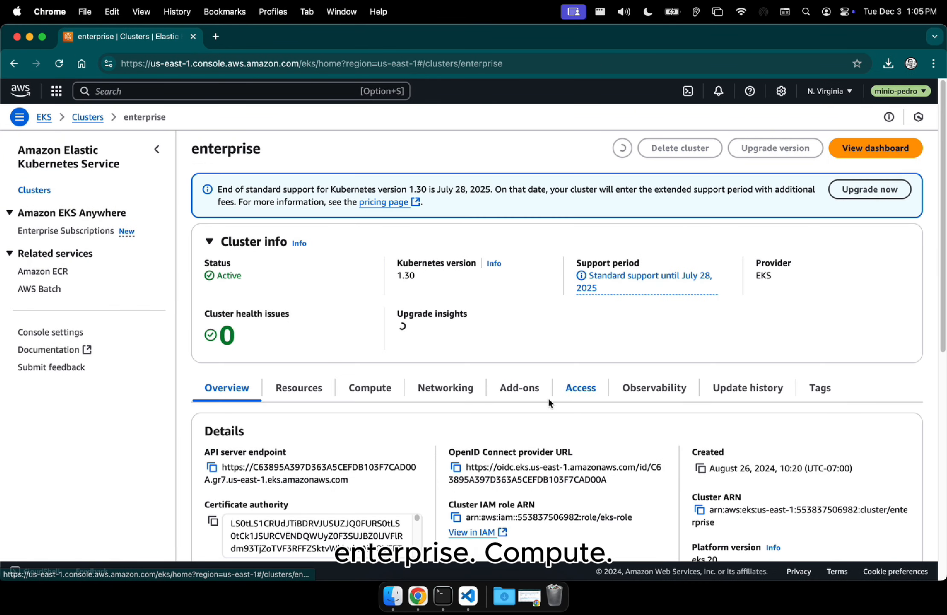
pyautogui.scroll(-3, 407, 304)
pyautogui.click(407, 304)
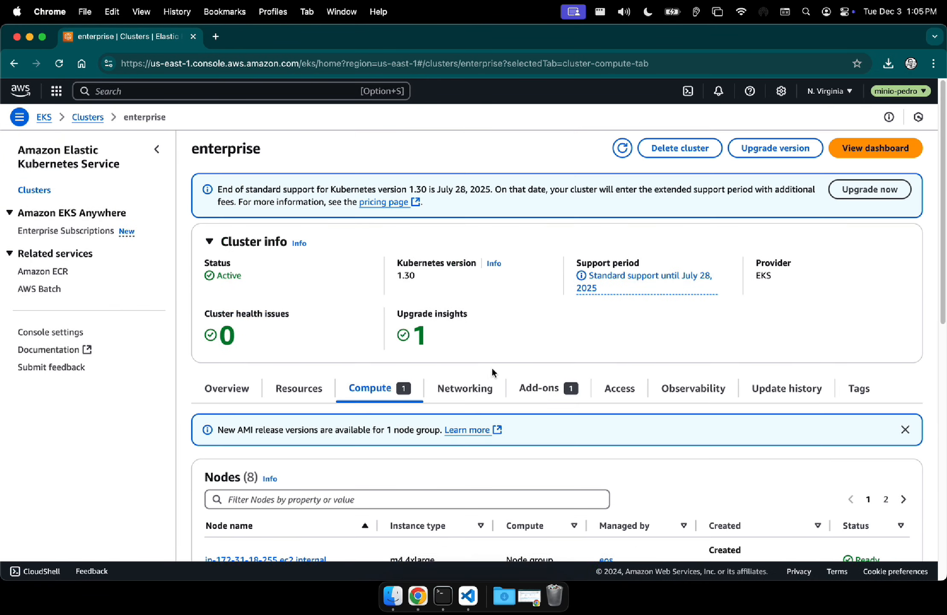
pyautogui.scroll(-10, 492, 372)
pyautogui.scroll(4, 487, 376)
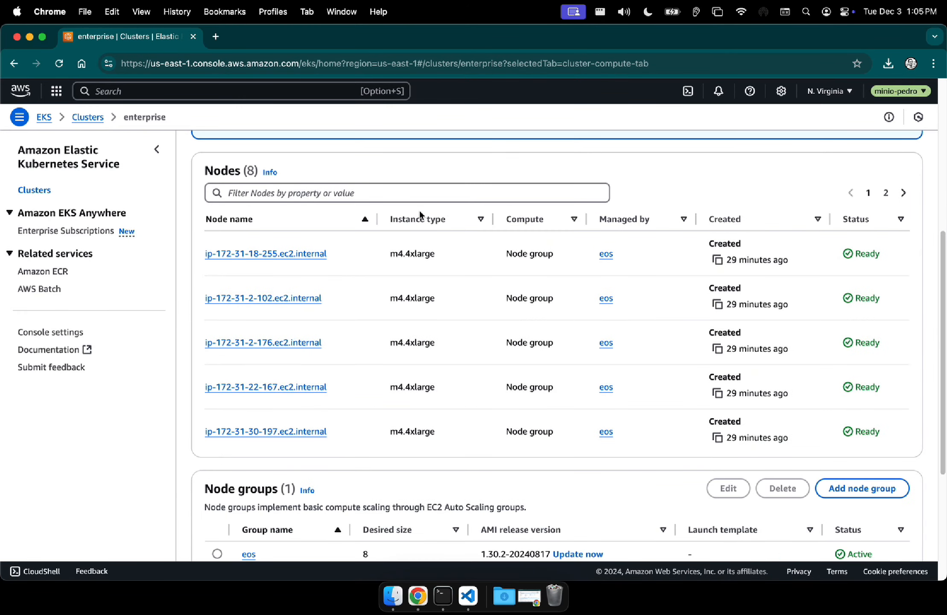
# - Switch back to the MinIO AIStor window and return from the node list to the Local Site overview
pyautogui.hotkey('ctrl', 'Up')
pyautogui.click(358, 254)
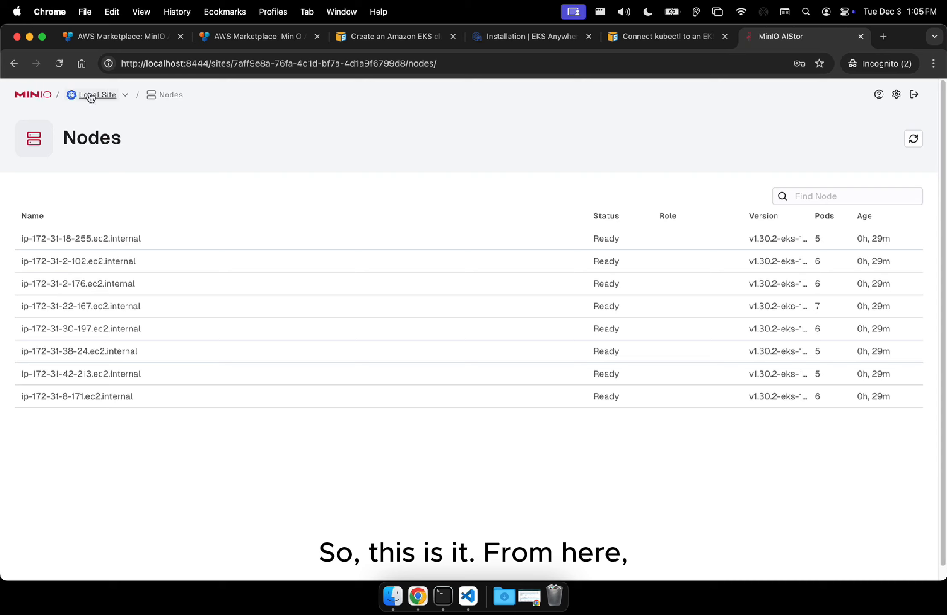
pyautogui.click(78, 95)
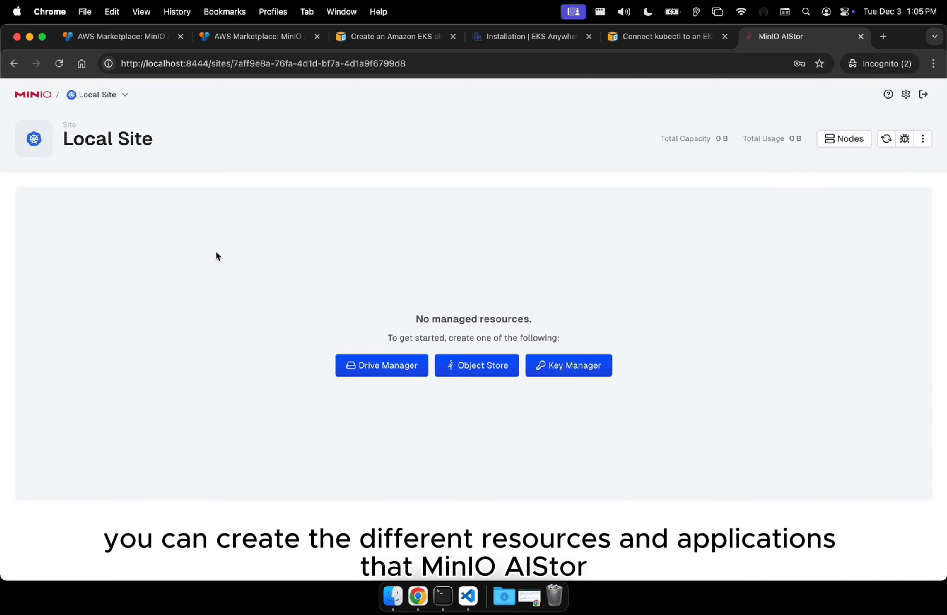